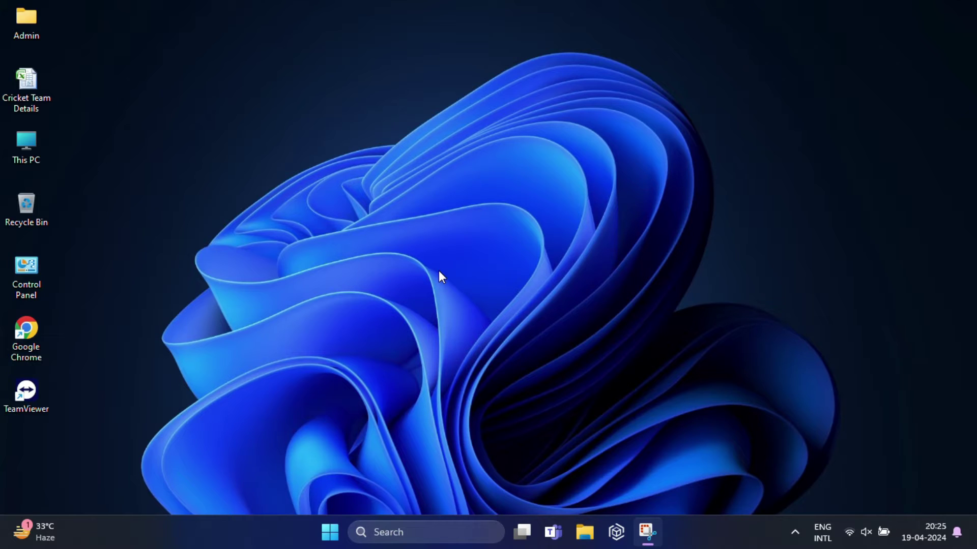
Check the Start menu power options, then search 'cmd' and launch Command Prompt as administrator.
click(330, 533)
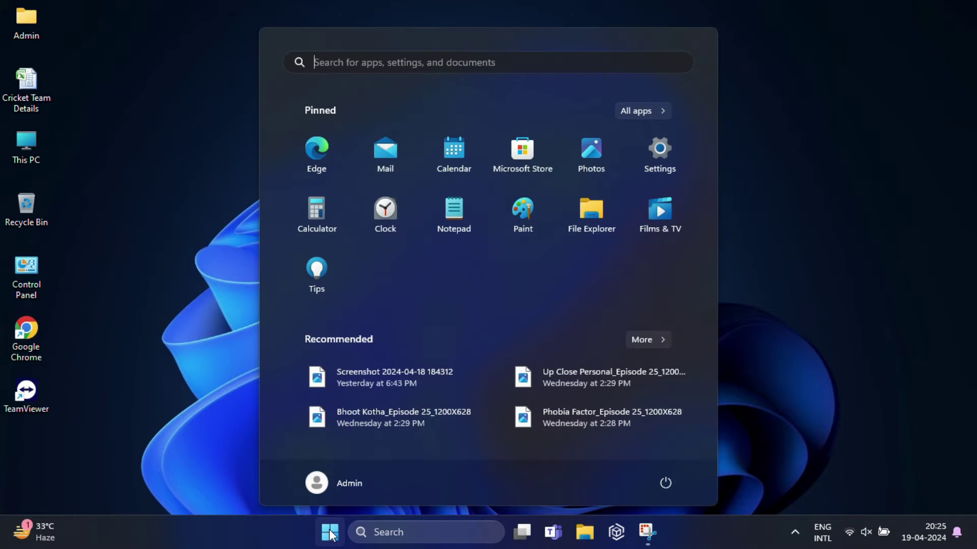
click(667, 483)
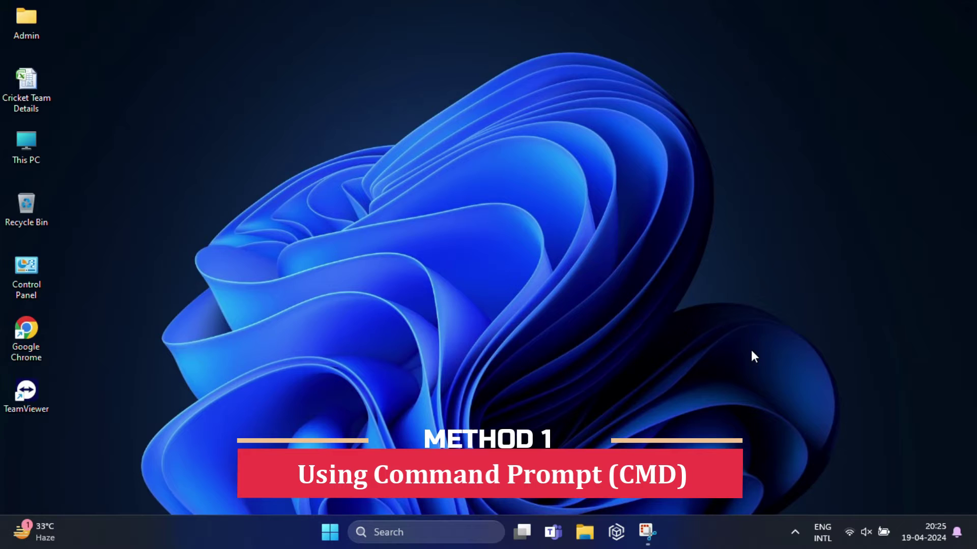
click(375, 532)
text(cmd)
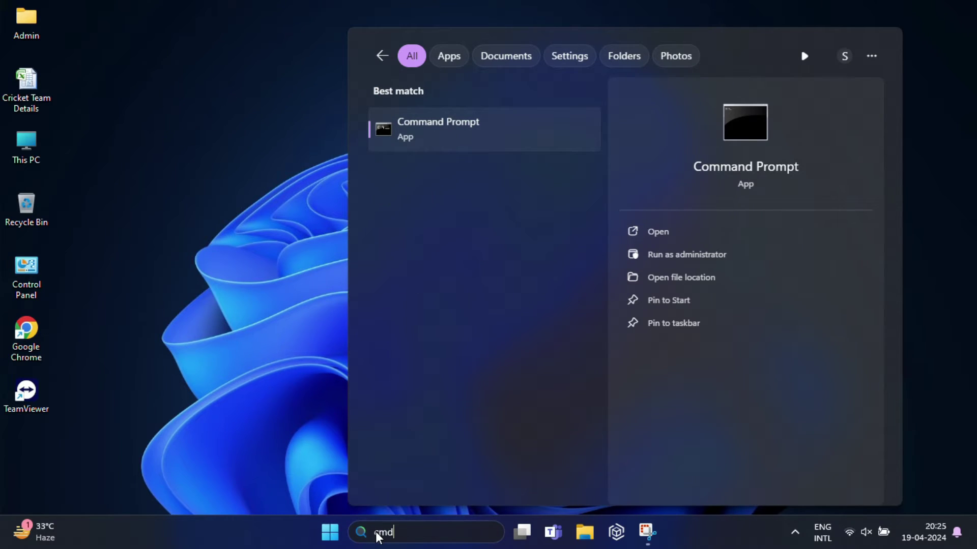
right_click(469, 131)
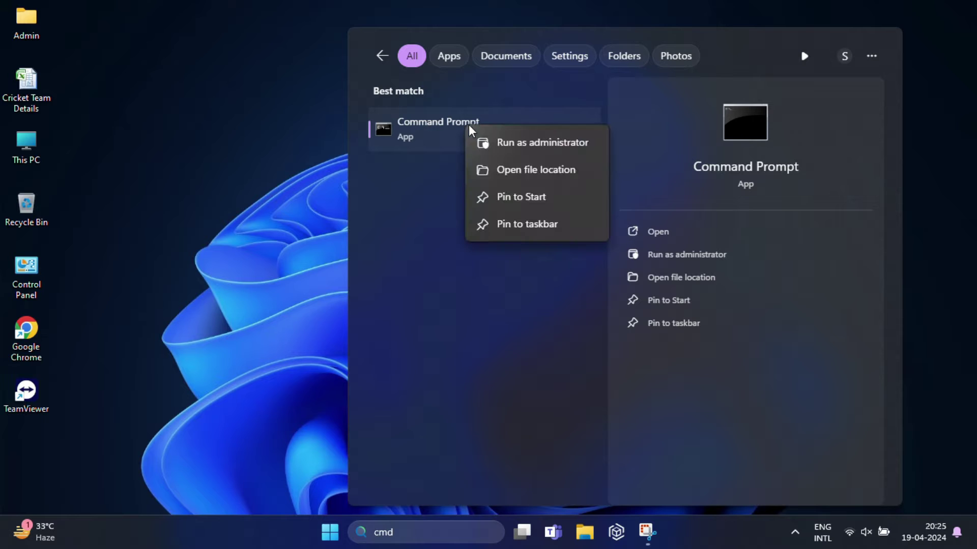
click(513, 145)
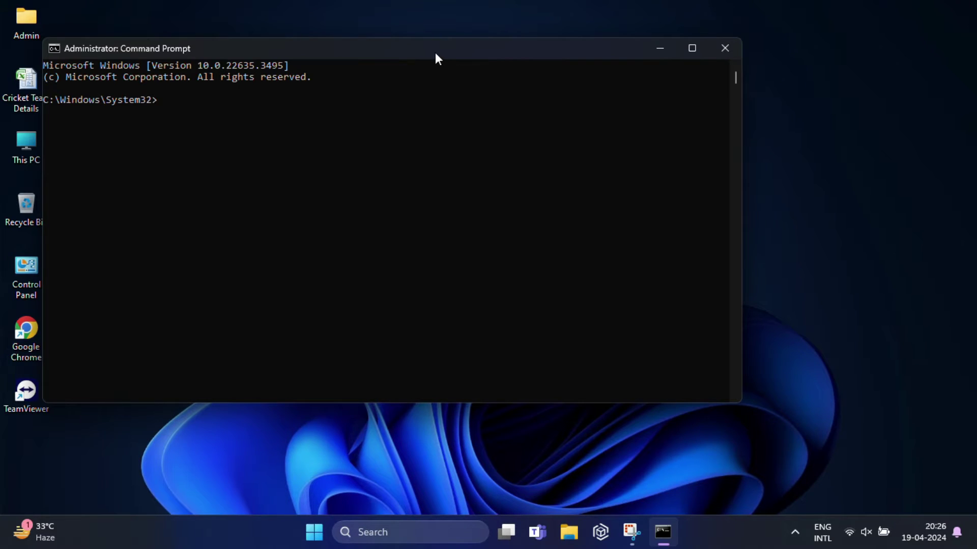
Run powercfg -restoredefaultschemes in the administrator Command Prompt.
drag(435, 53, 478, 69)
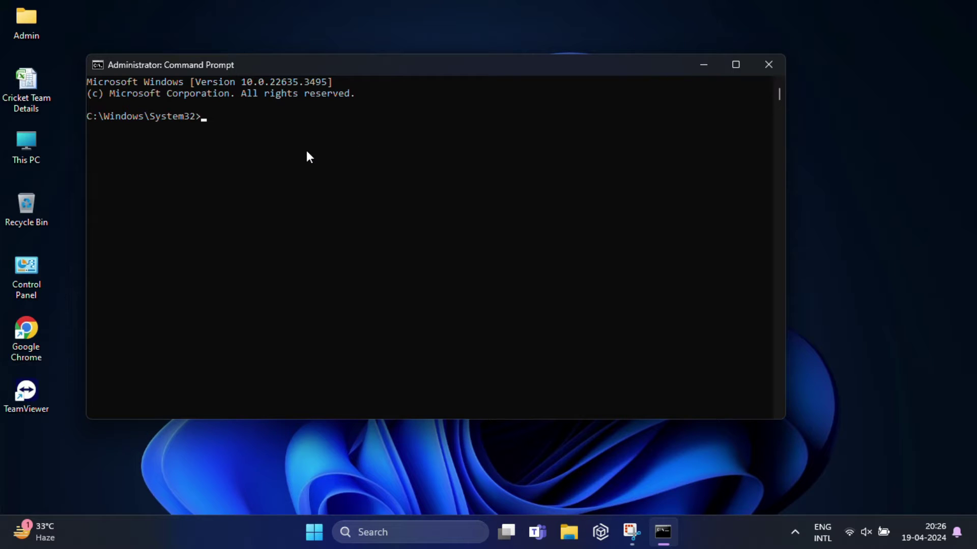
text(powercfg -restorede)
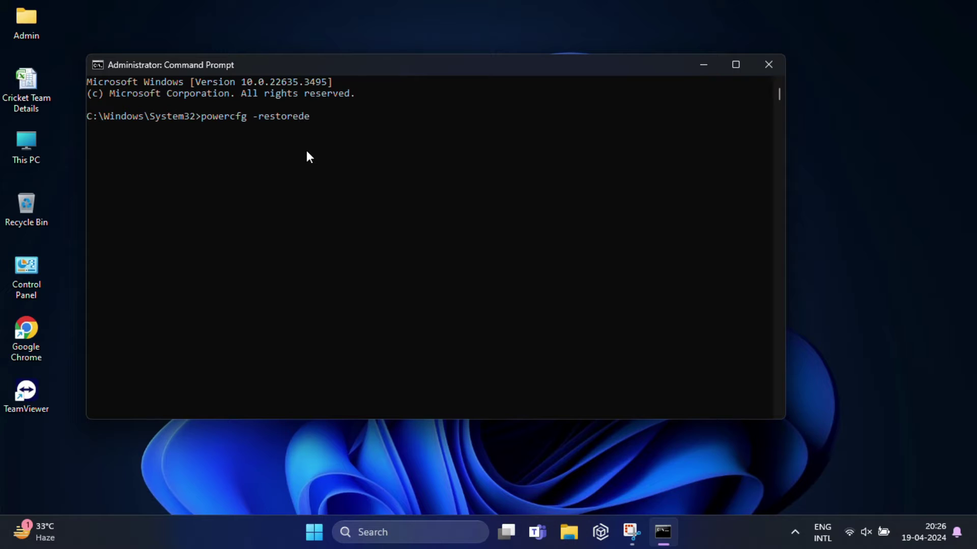
text(faultschemes)
key(Return)
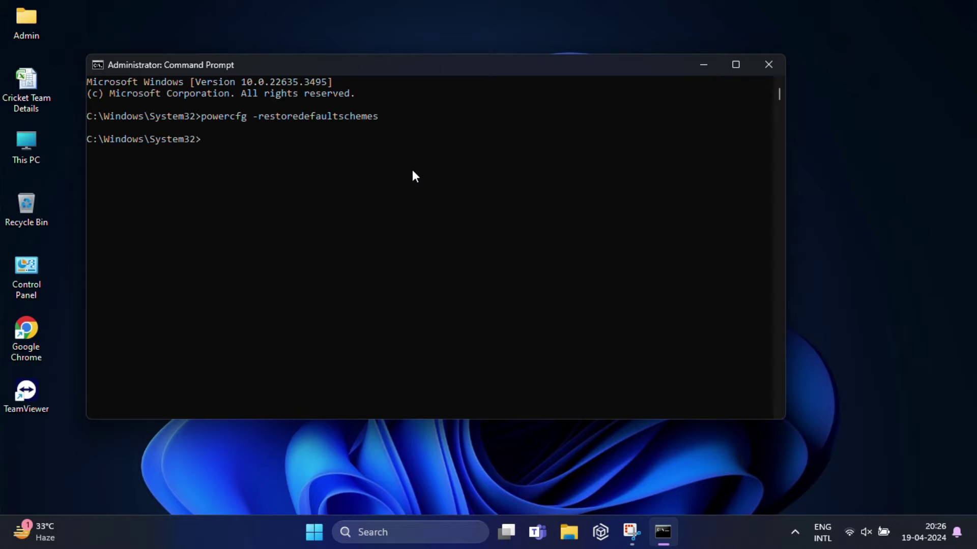
click(766, 63)
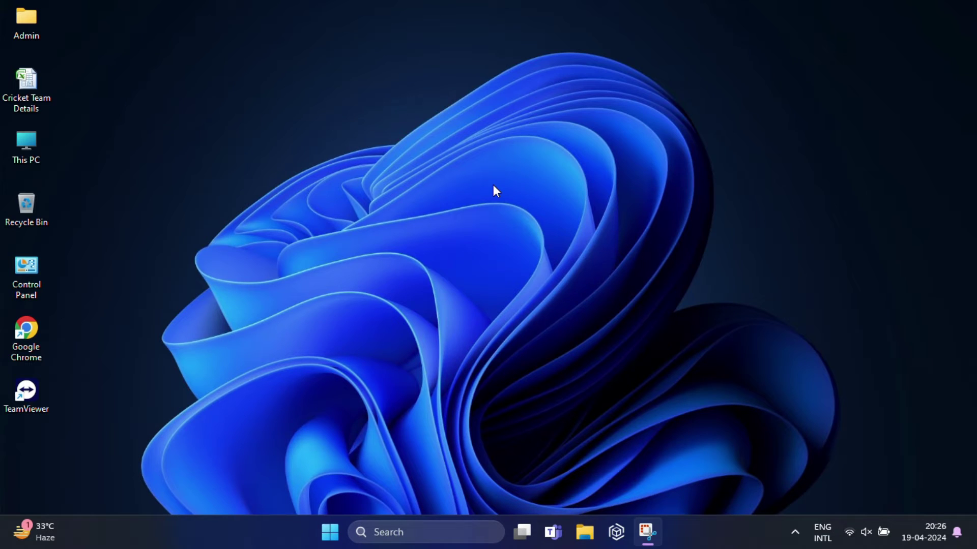
click(329, 532)
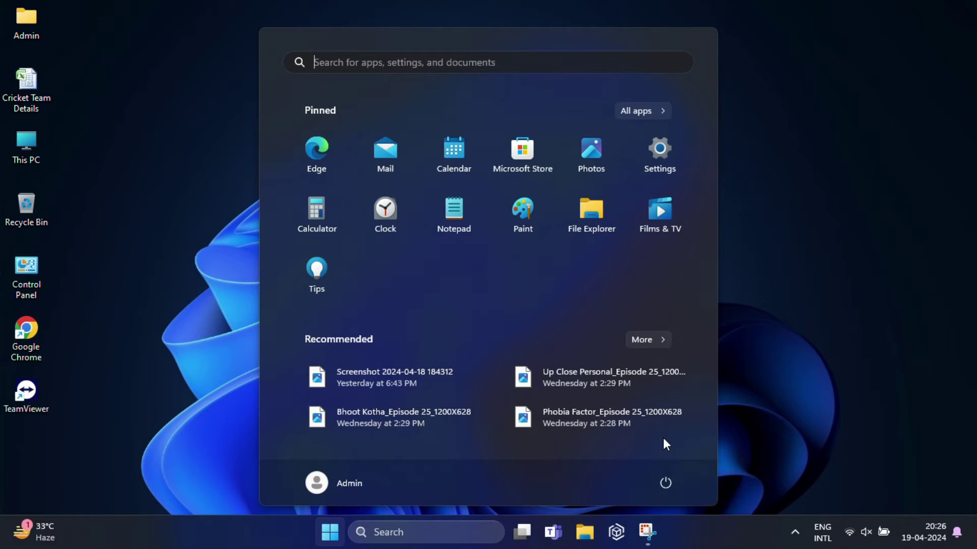
click(666, 482)
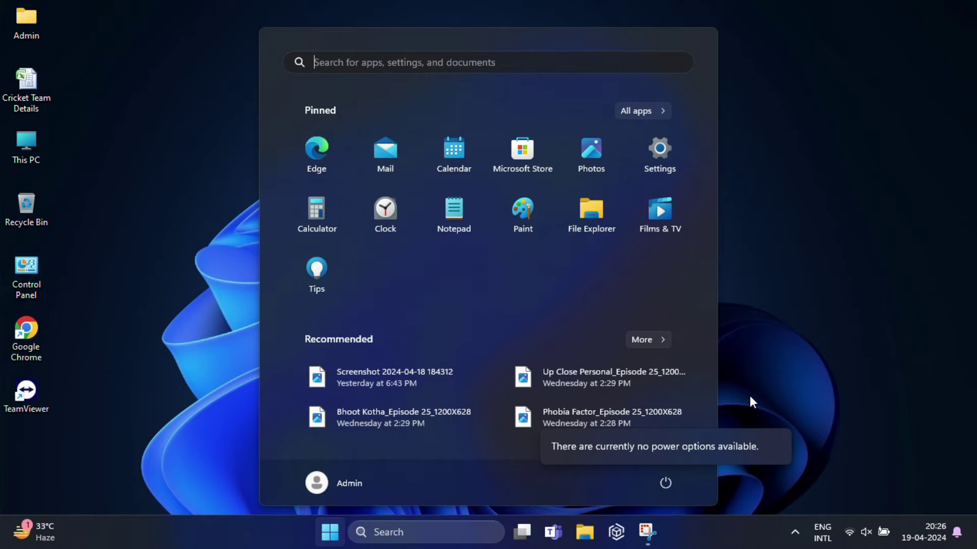
click(782, 300)
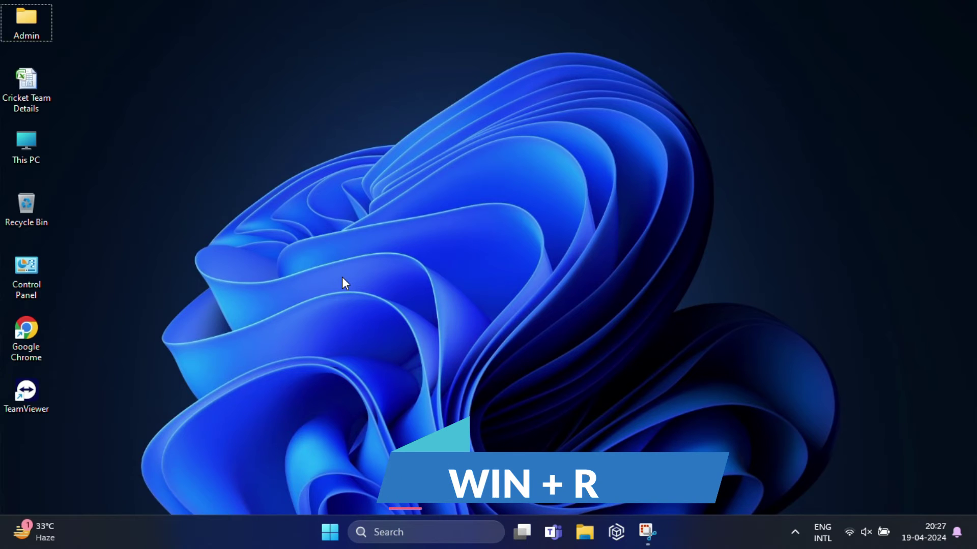
Launch gpedit.msc from the Run dialog.
key(super+r)
drag(139, 375, 321, 258)
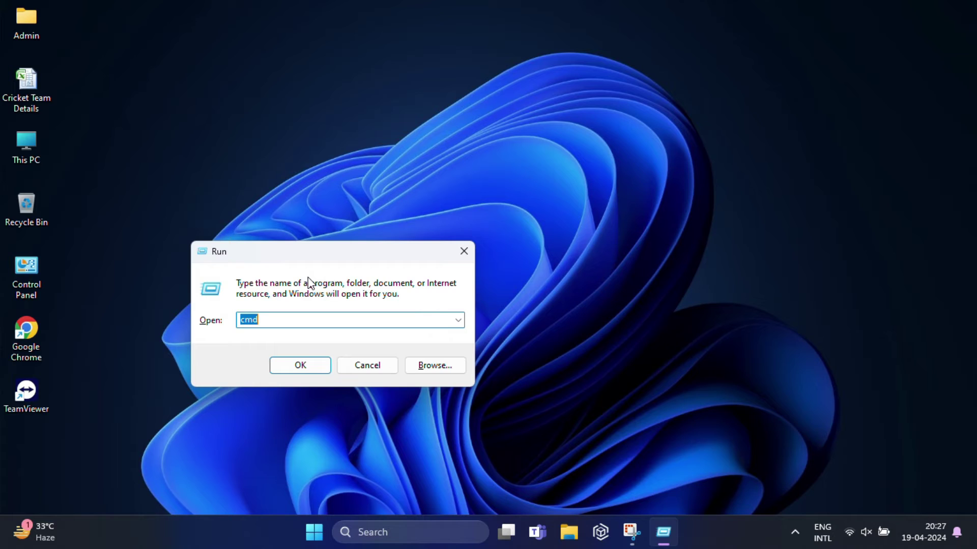
text(gp)
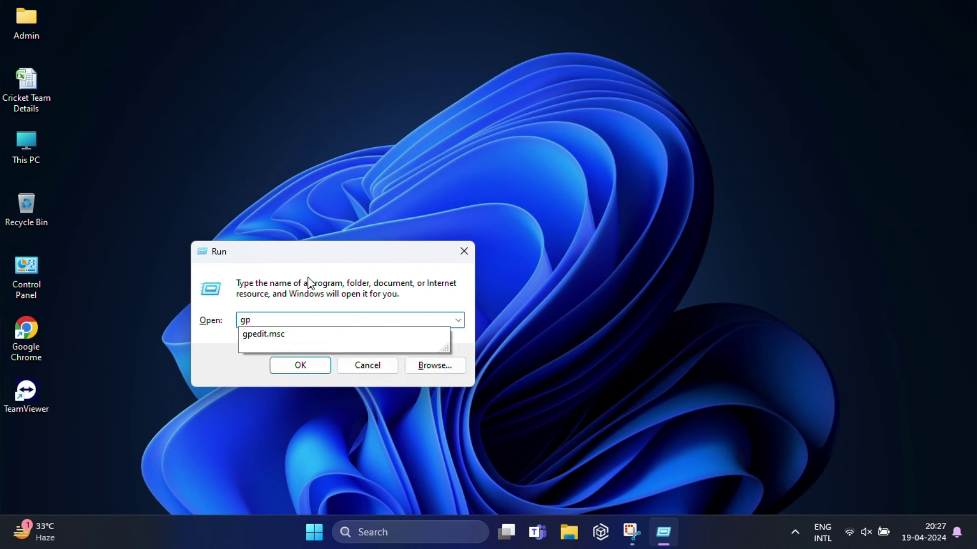
text(edit.msc)
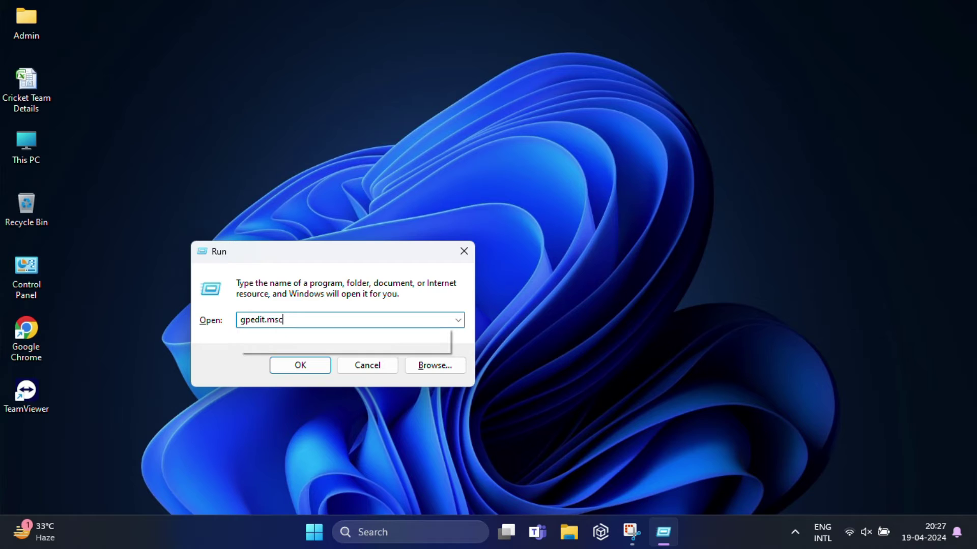
click(304, 366)
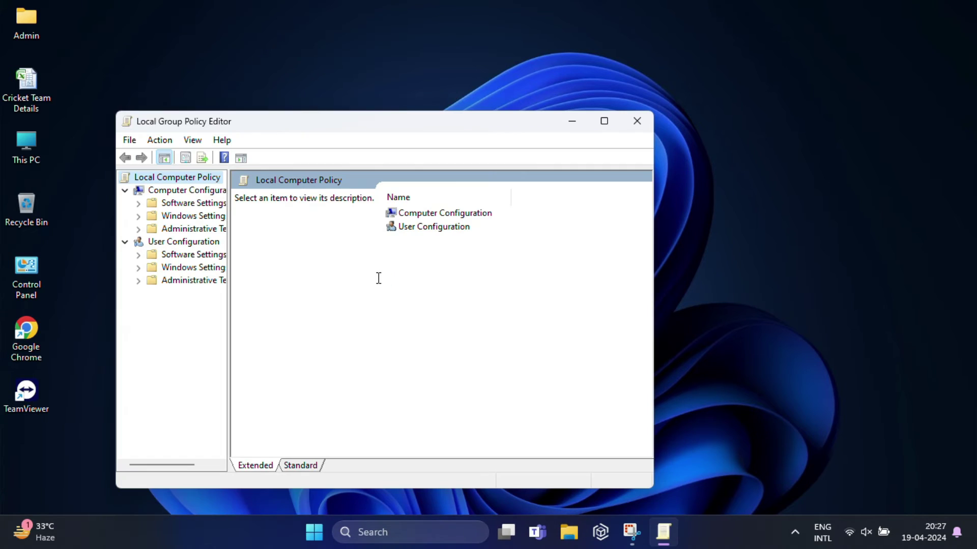
Maximize the editor and browse User Configuration > Administrative Templates > Start Menu and Taskbar to the shutdown-blocking policy.
click(605, 121)
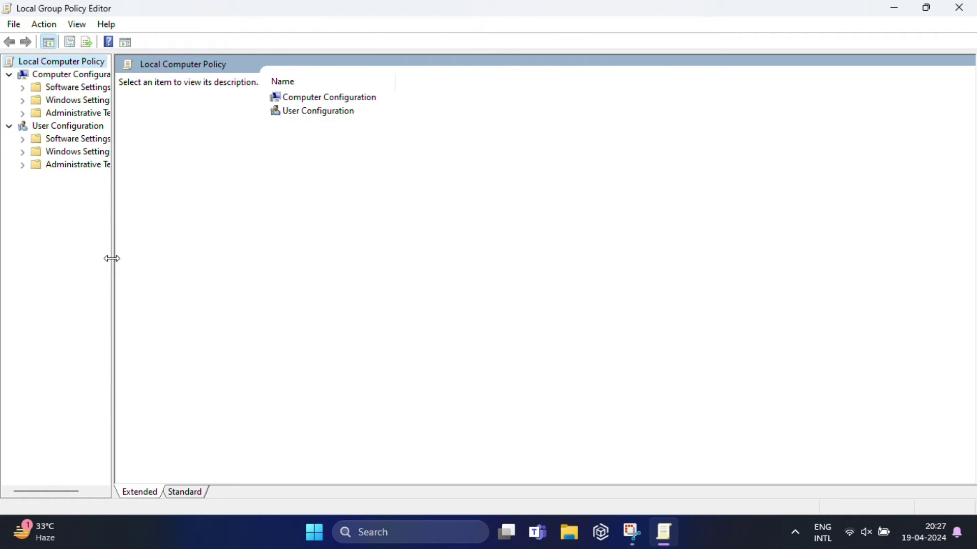
drag(112, 257, 179, 254)
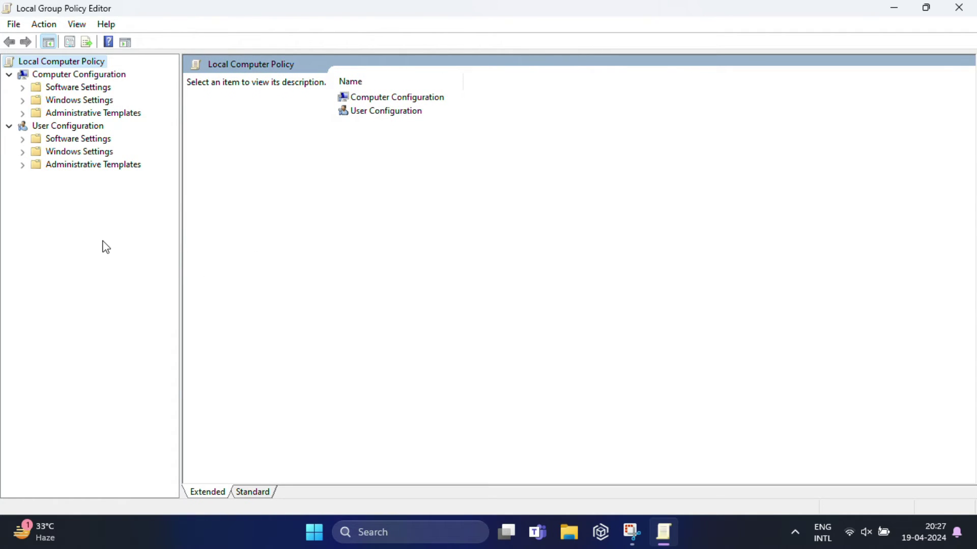
click(71, 127)
click(22, 166)
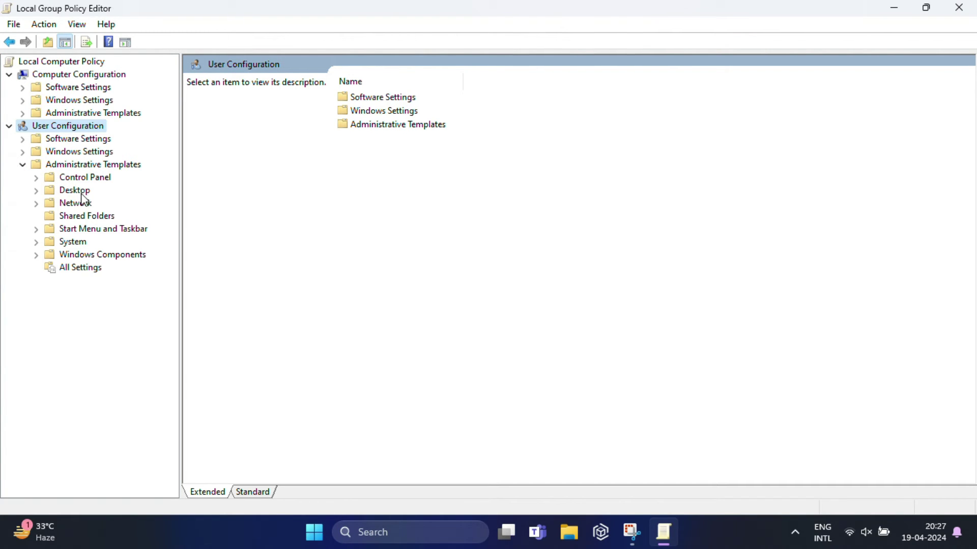
click(80, 230)
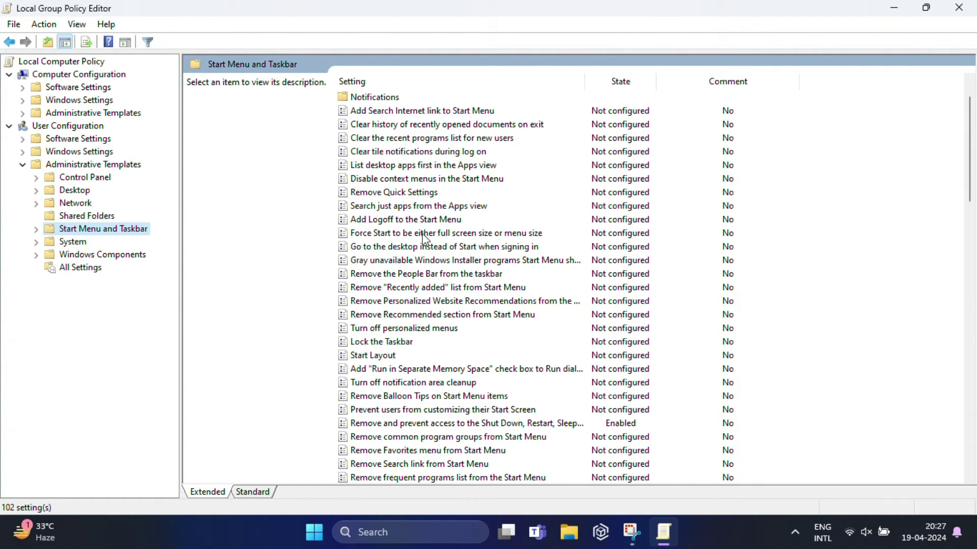
scroll(423, 238, down, 2)
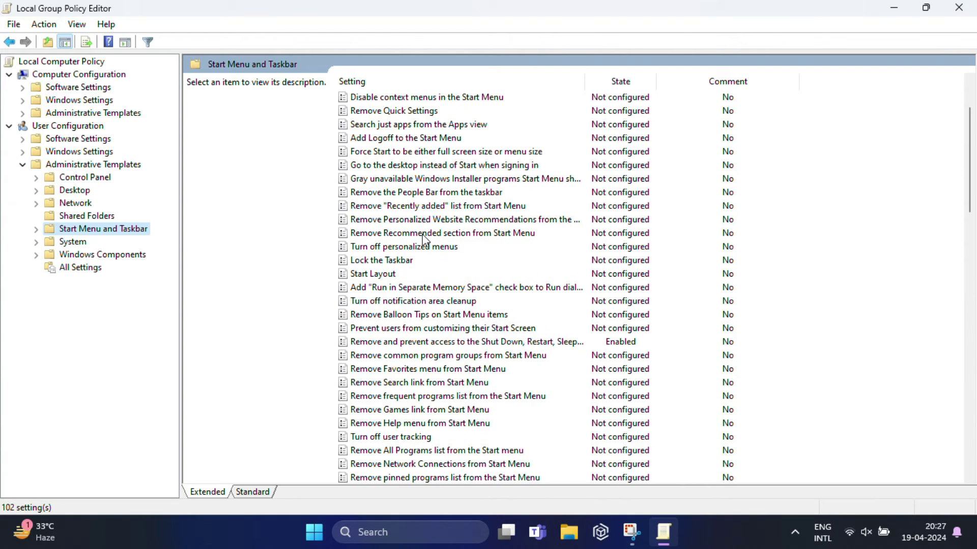
click(400, 347)
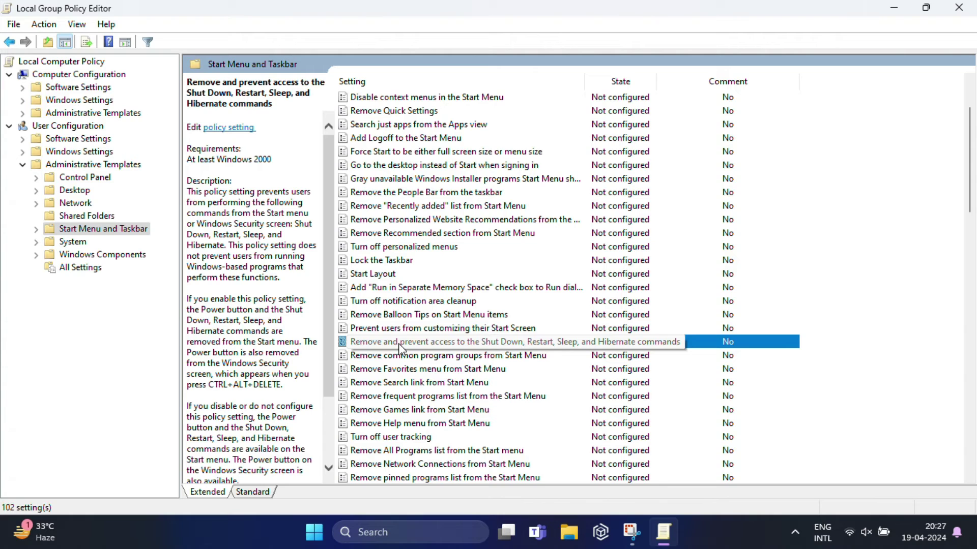
Set the Shut Down/Restart/Sleep/Hibernate removal policy to Not Configured, apply it and confirm.
double_click(400, 348)
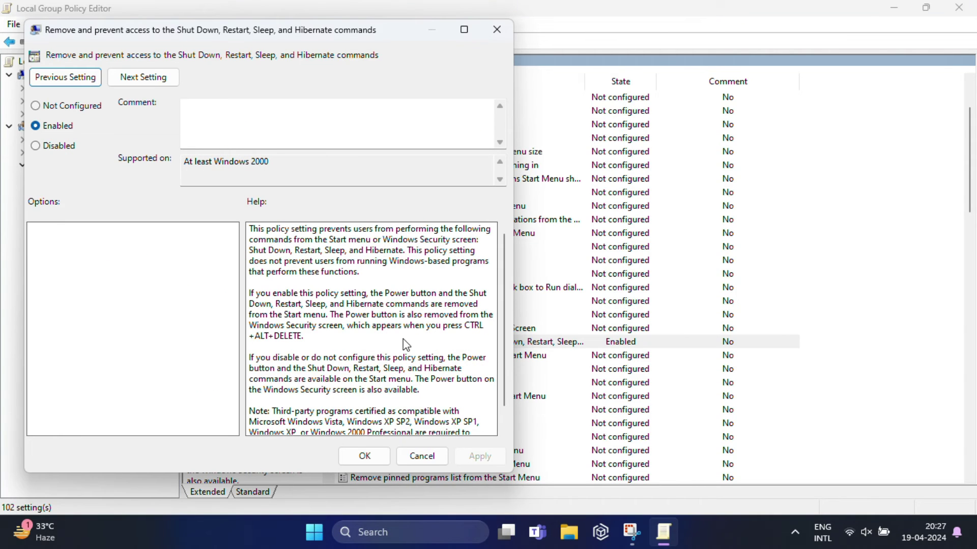
drag(310, 38, 377, 38)
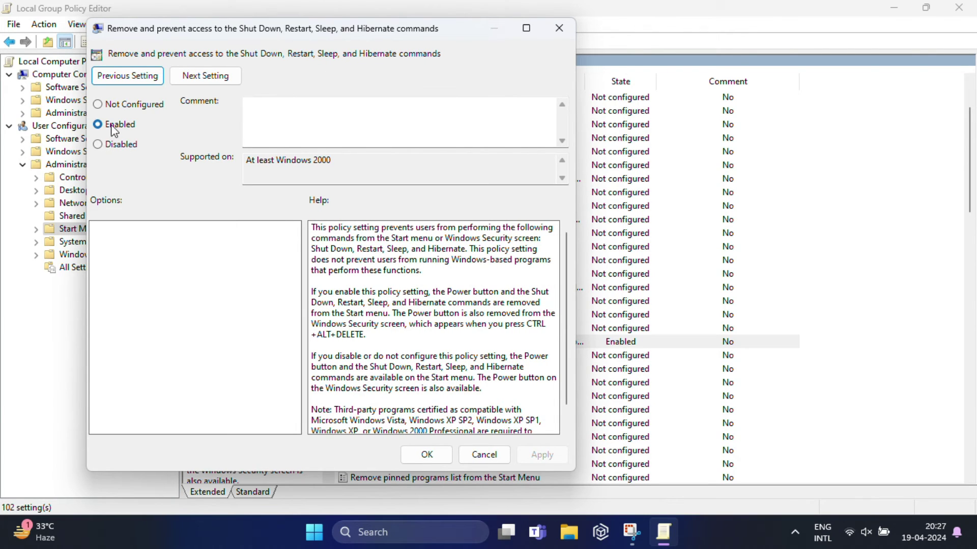
click(99, 105)
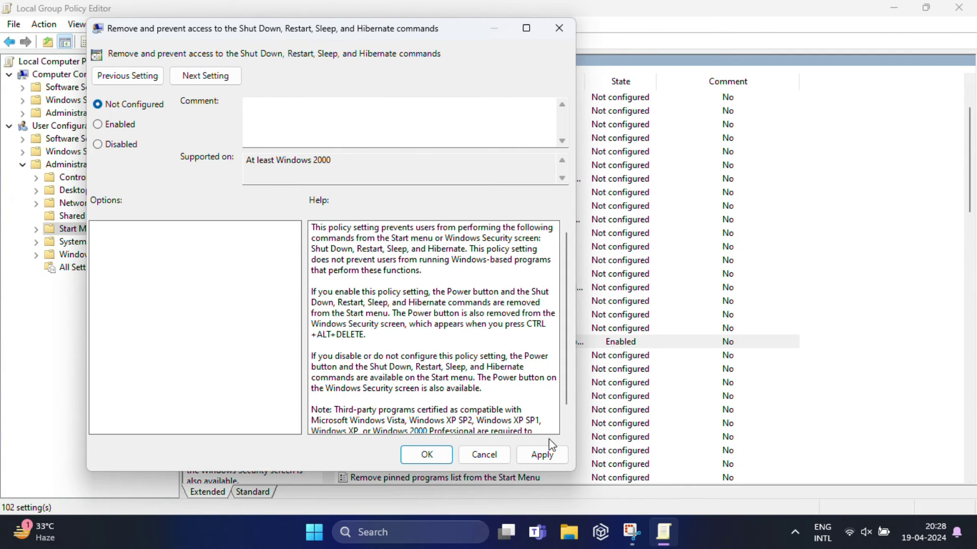
click(548, 450)
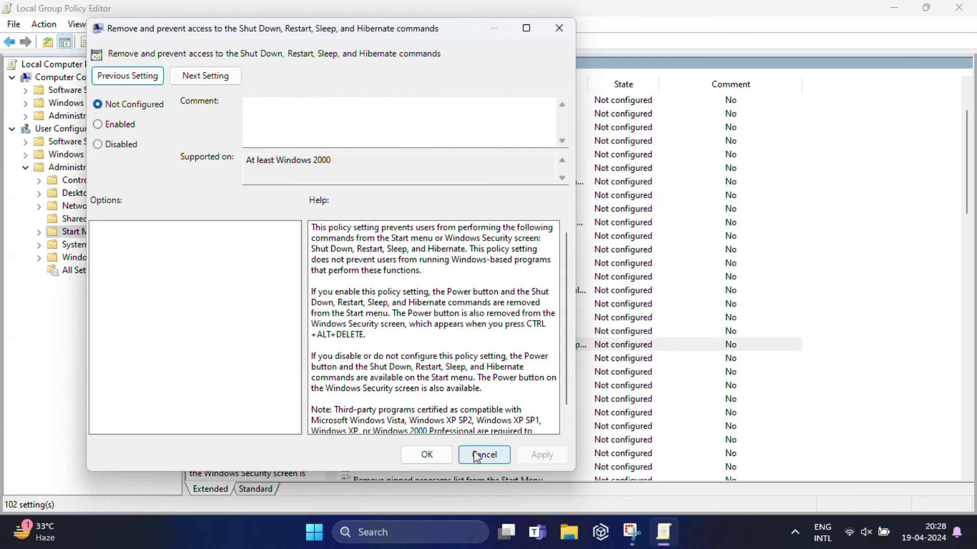
click(435, 456)
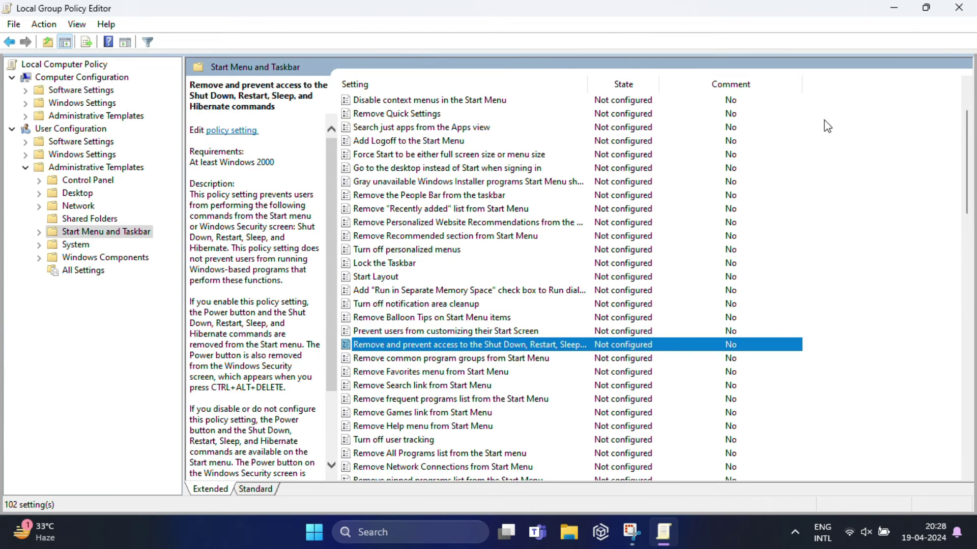
Close the policy editor and verify the Start menu power button lists Sleep, Shut down and Restart.
click(961, 11)
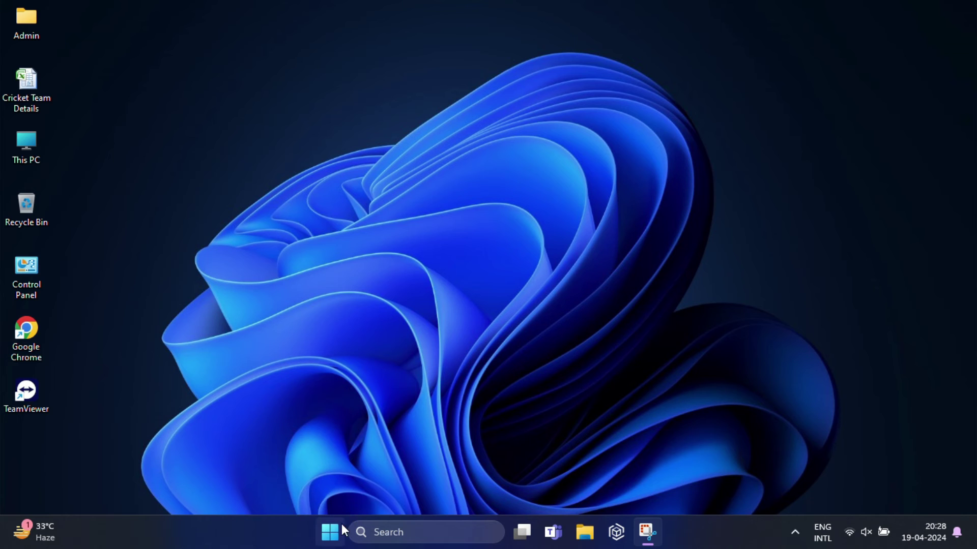
click(329, 533)
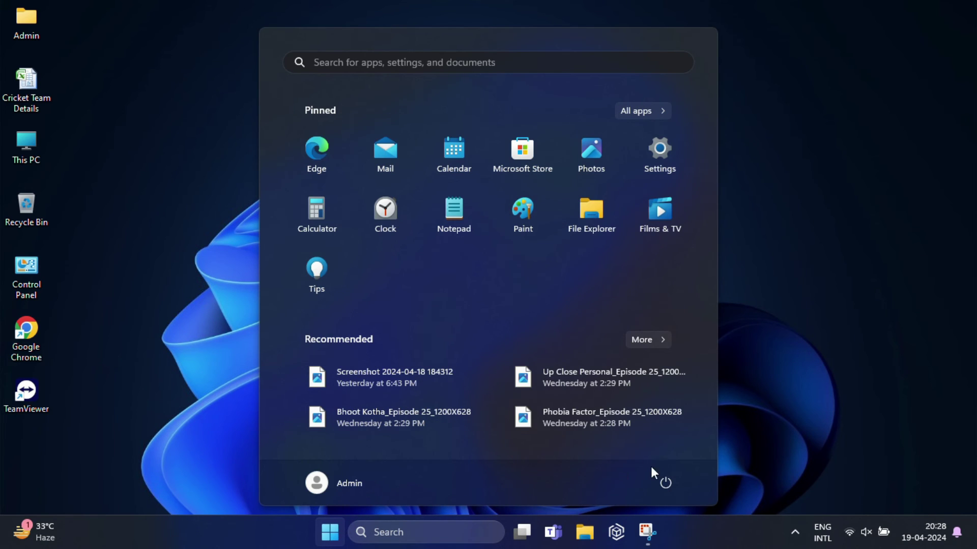
click(666, 483)
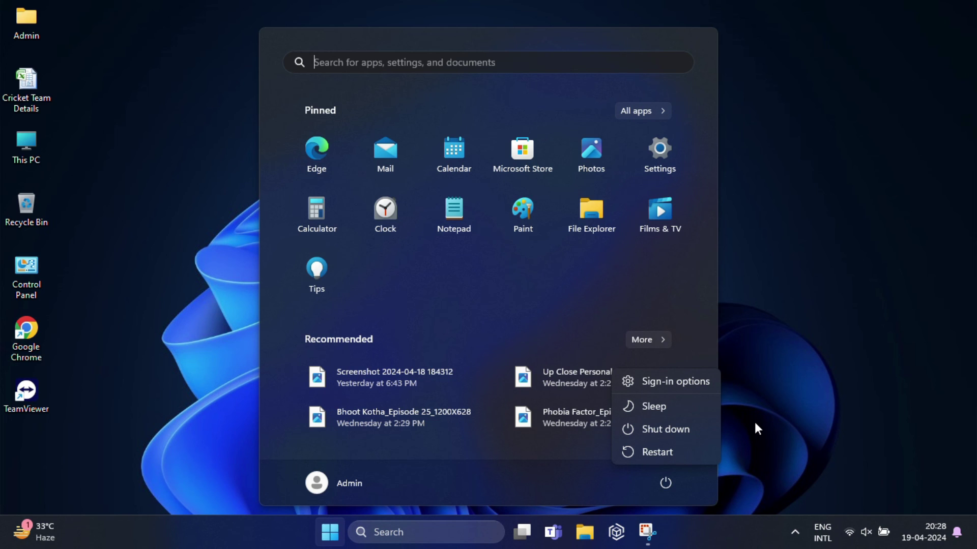
key(Escape)
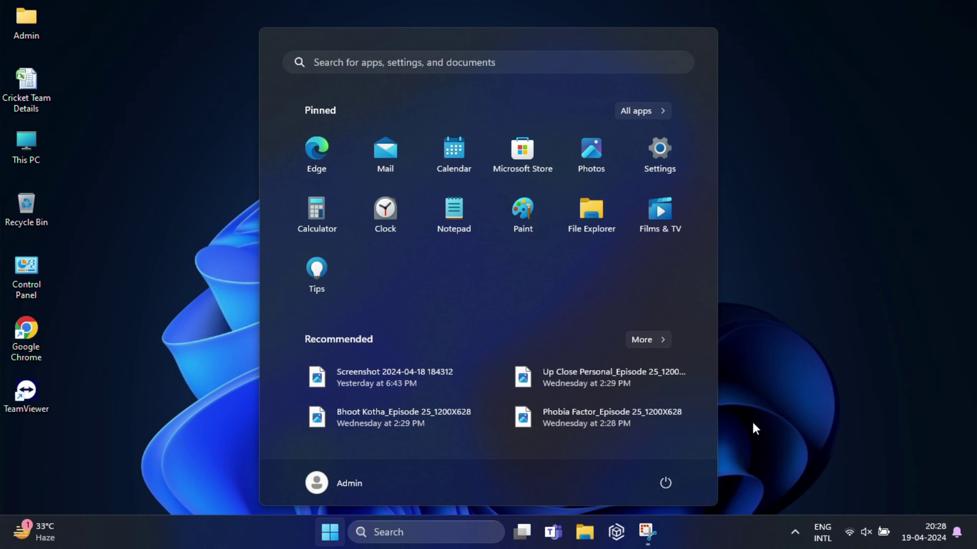
key(Escape)
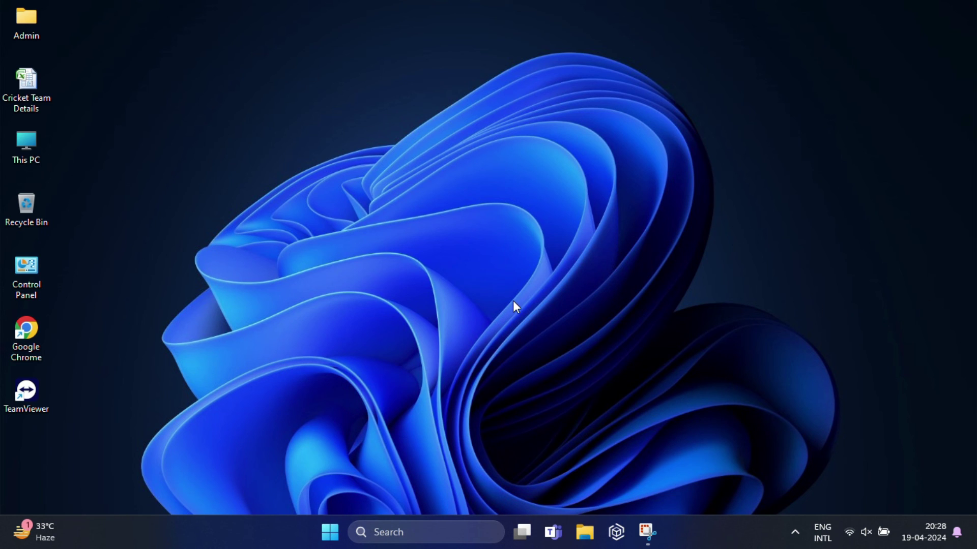